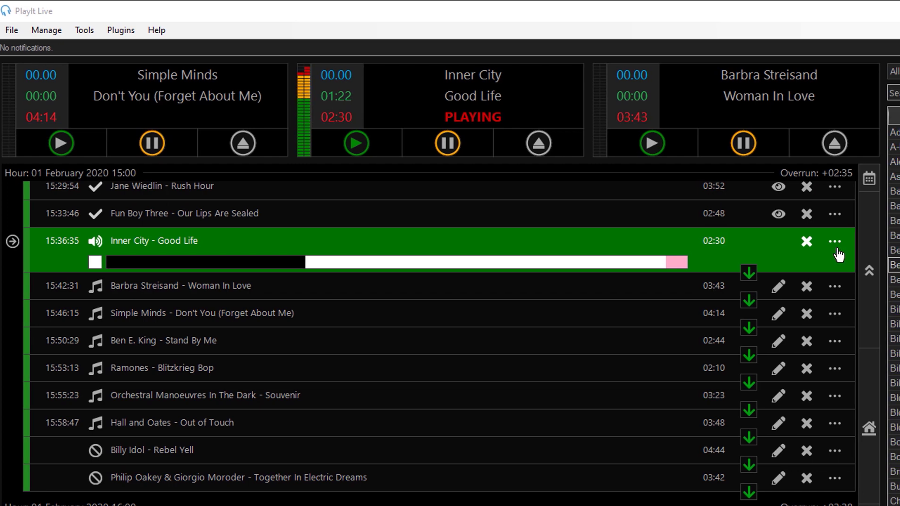
Step: Look up the artist of the playing track, Inner City, on Wikipedia, then return to the playlist
{"action": "left_click", "coordinate": [837, 250]}
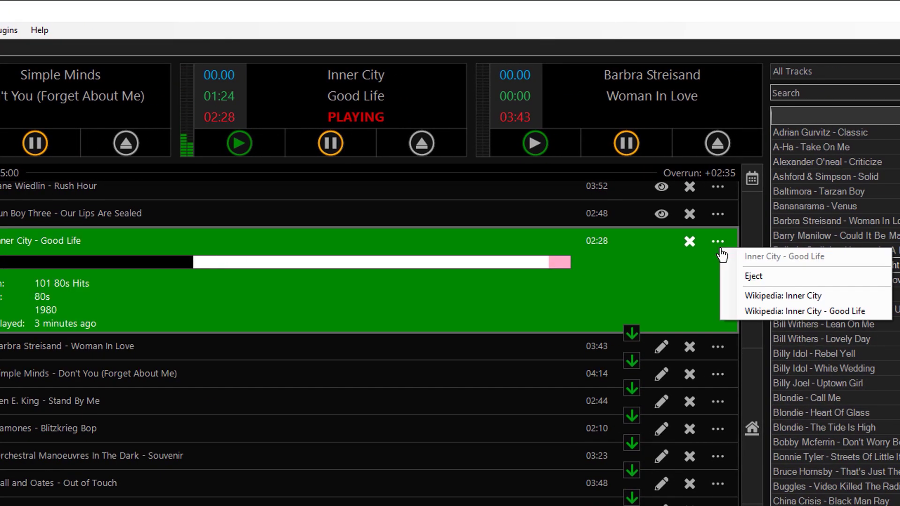
{"action": "left_click", "coordinate": [849, 299]}
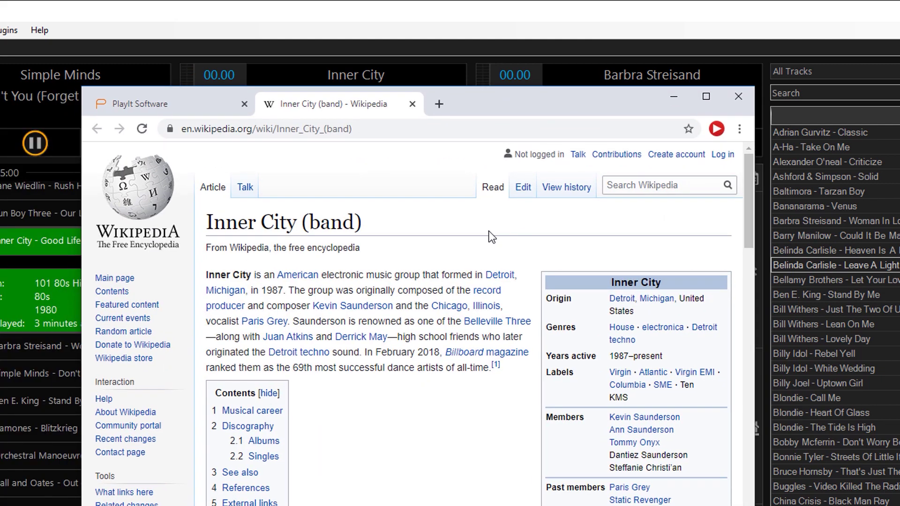
{"action": "left_click", "coordinate": [421, 10]}
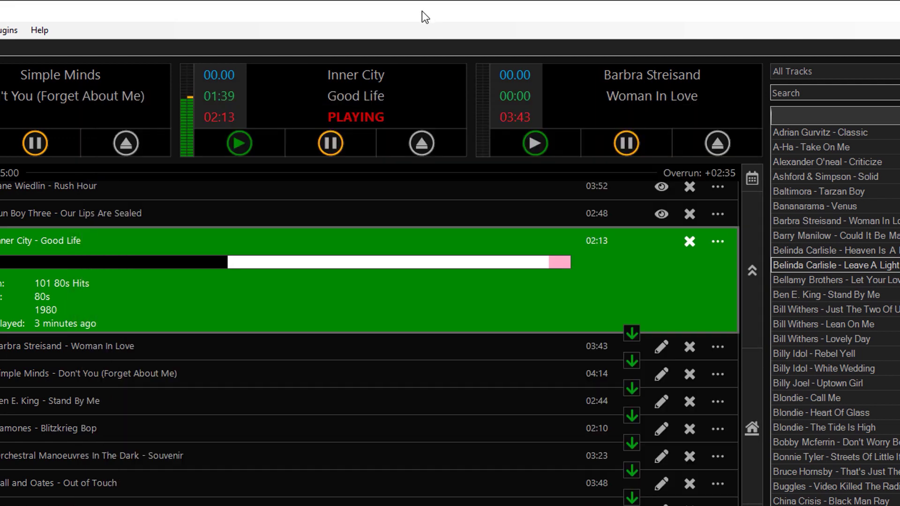
Step: Look up the playing song, Inner City - Good Life, on Wikipedia, and switch back to PlayIt Live
{"action": "left_click", "coordinate": [722, 247]}
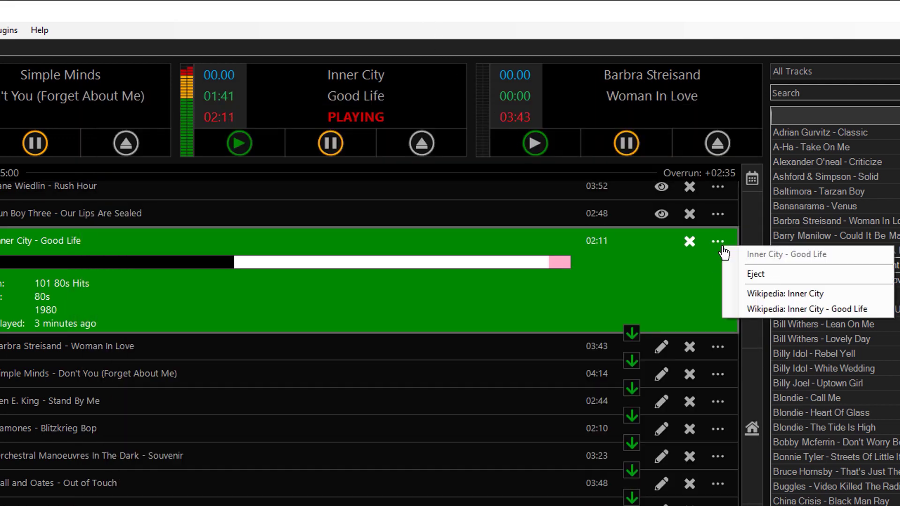
{"action": "left_click", "coordinate": [875, 308]}
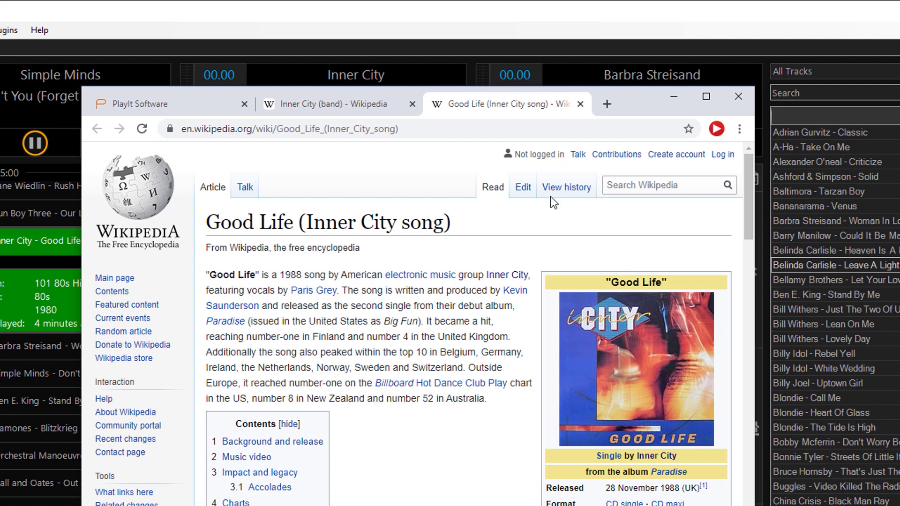
{"action": "left_click", "coordinate": [186, 12]}
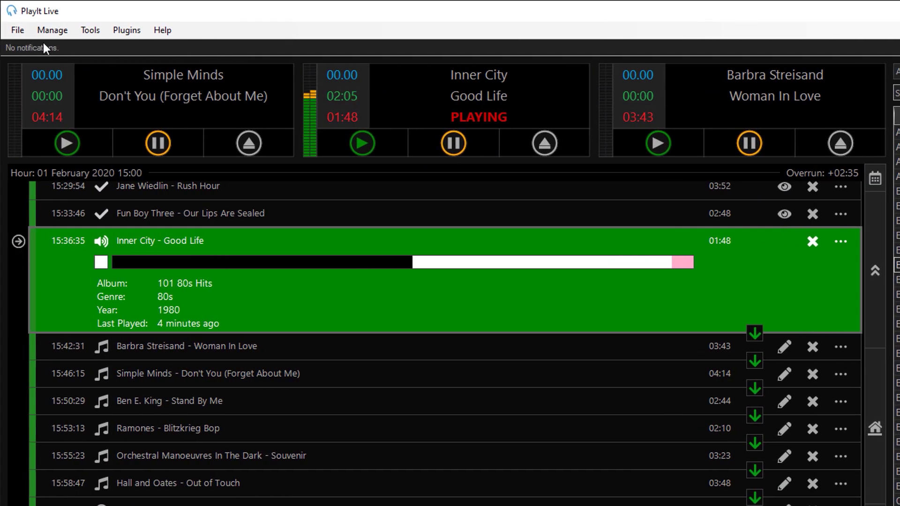
Step: Open the Web Links settings and inspect the definition of the "Wikipedia: {artist}" link without changing it
{"action": "left_click", "coordinate": [18, 31]}
{"action": "left_click", "coordinate": [78, 83]}
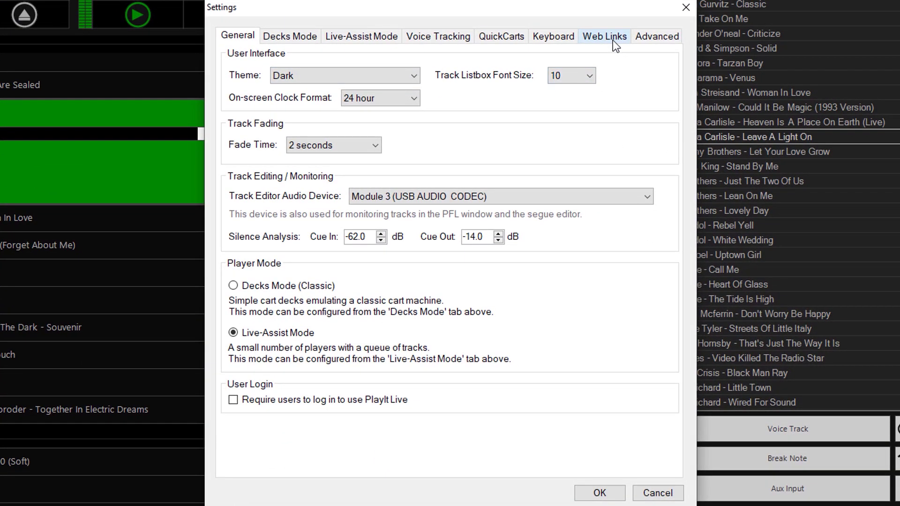
{"action": "left_click", "coordinate": [613, 43]}
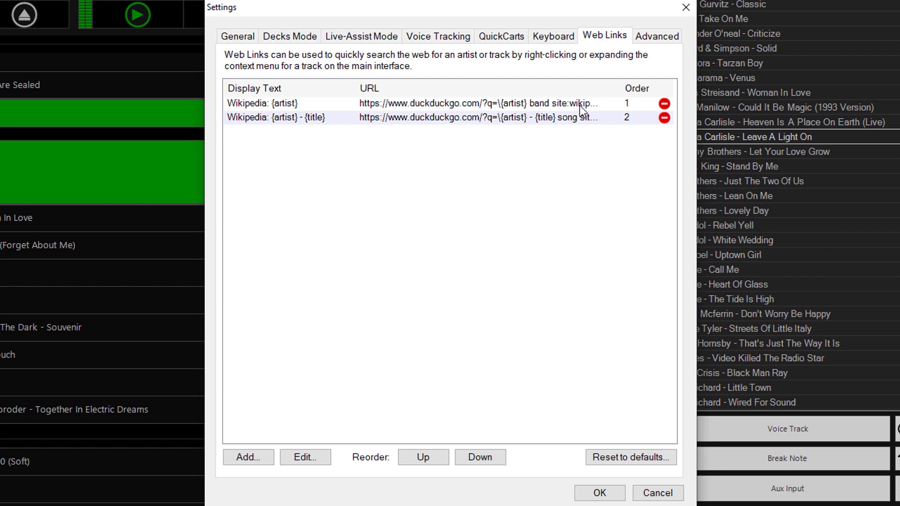
{"action": "double_click", "coordinate": [541, 106]}
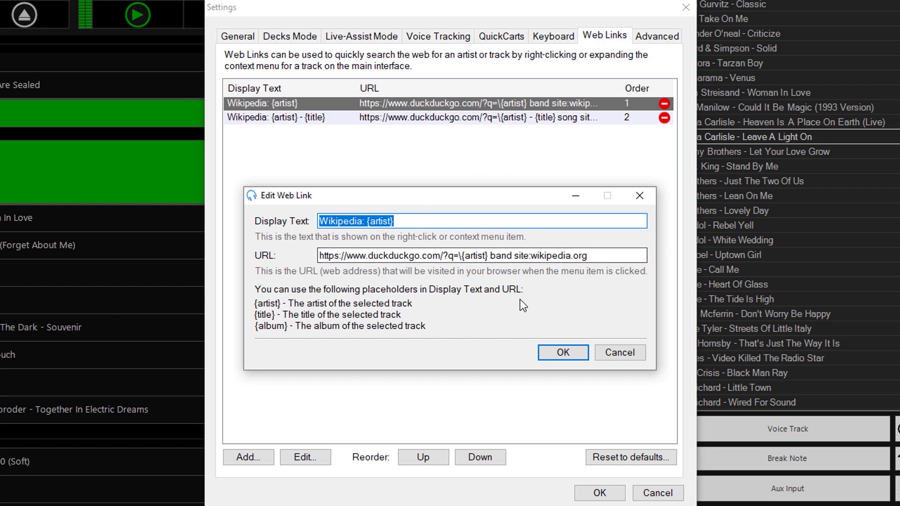
{"action": "left_click", "coordinate": [618, 353]}
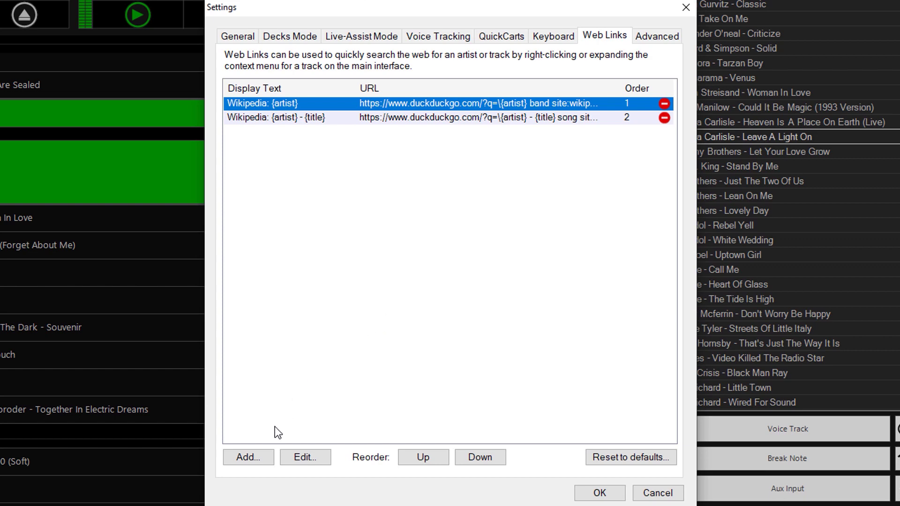
{"action": "left_click", "coordinate": [267, 459]}
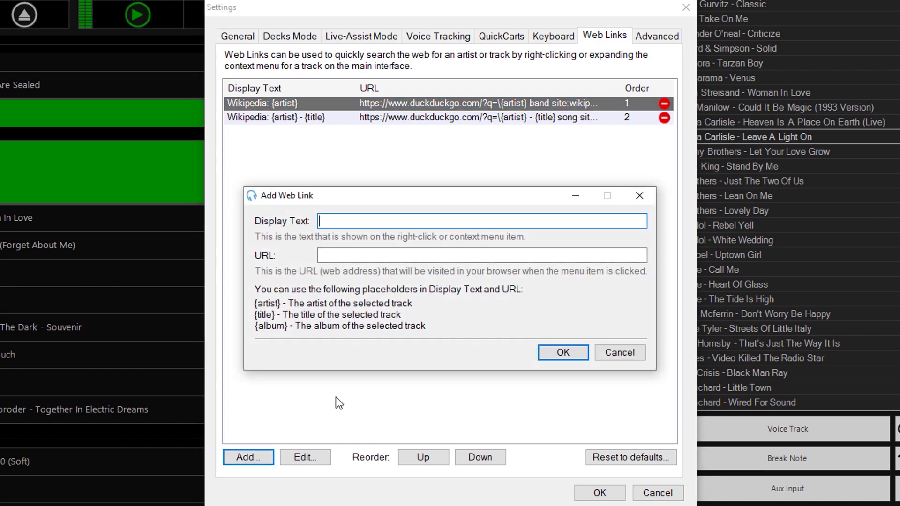
{"action": "type", "text": "Google: {artist"}
{"action": "key", "text": "Tab"}
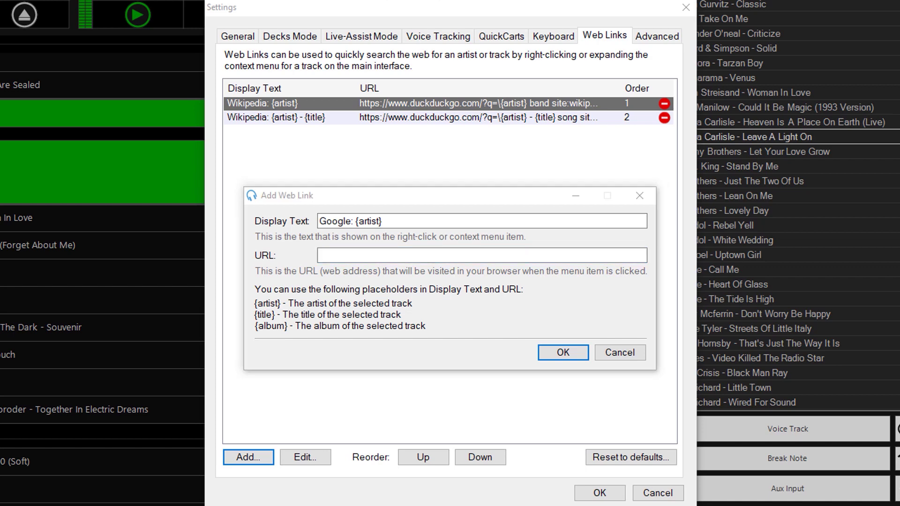
{"action": "left_click", "coordinate": [655, 261]}
{"action": "type", "text": "https://www.google.com/search?q={artist}"}
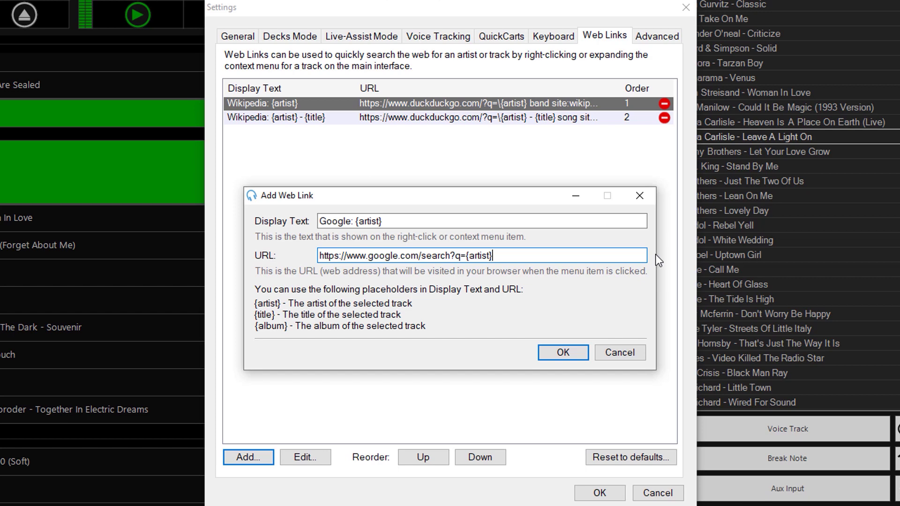
{"action": "left_click", "coordinate": [573, 354]}
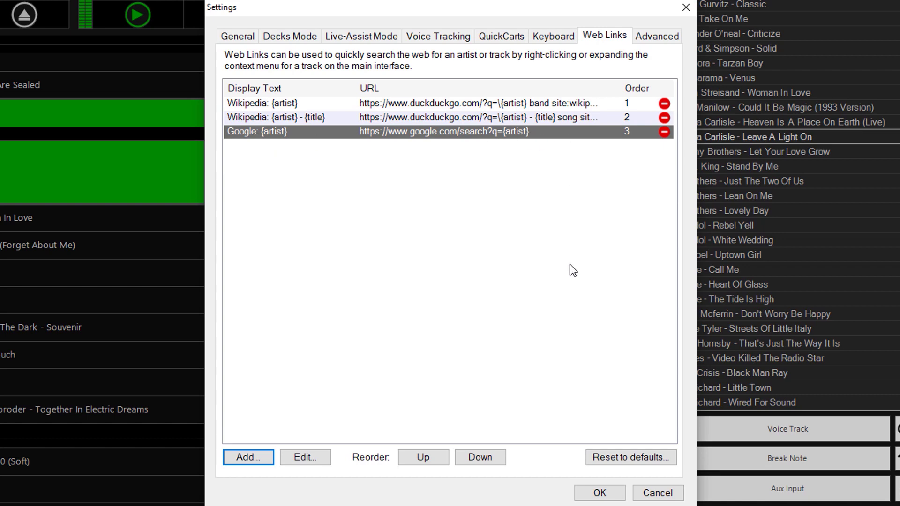
{"action": "left_click", "coordinate": [611, 499]}
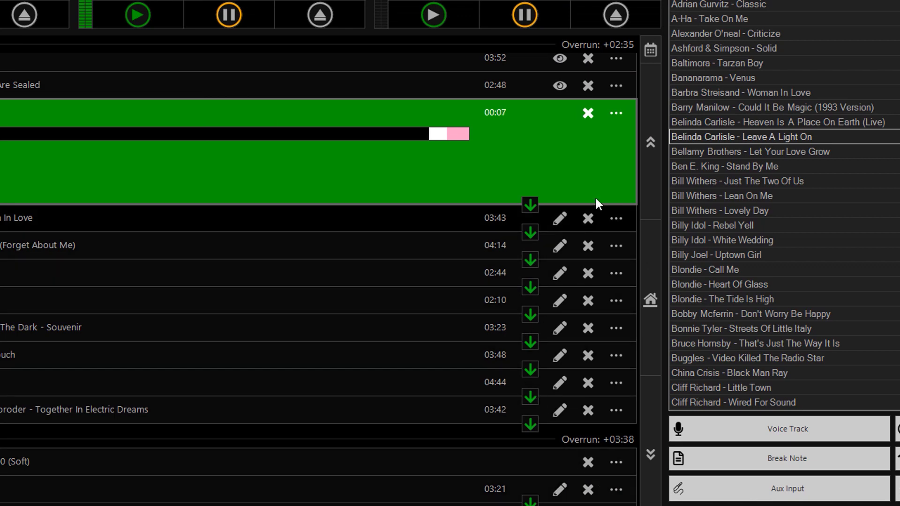
Step: Look up the playing track's artist through the custom Google link and view the search results in a widened browser window
{"action": "left_click", "coordinate": [621, 114]}
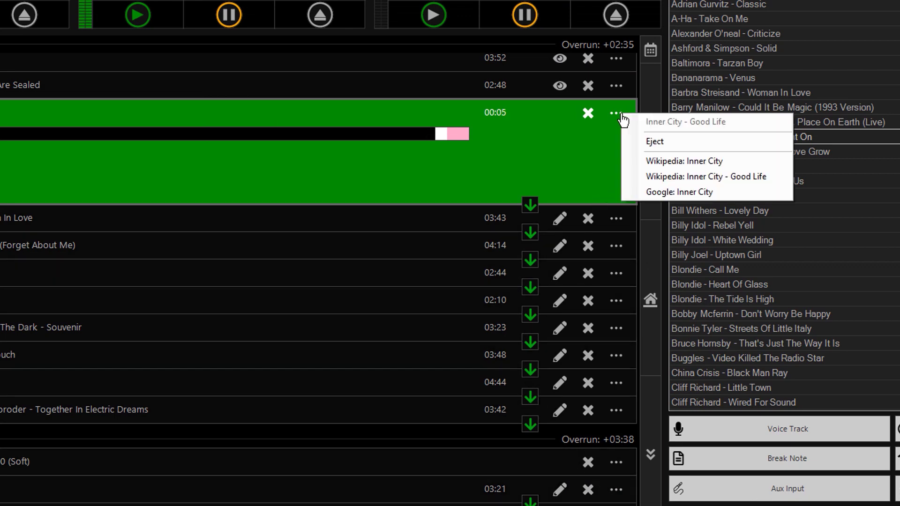
{"action": "left_click", "coordinate": [716, 194]}
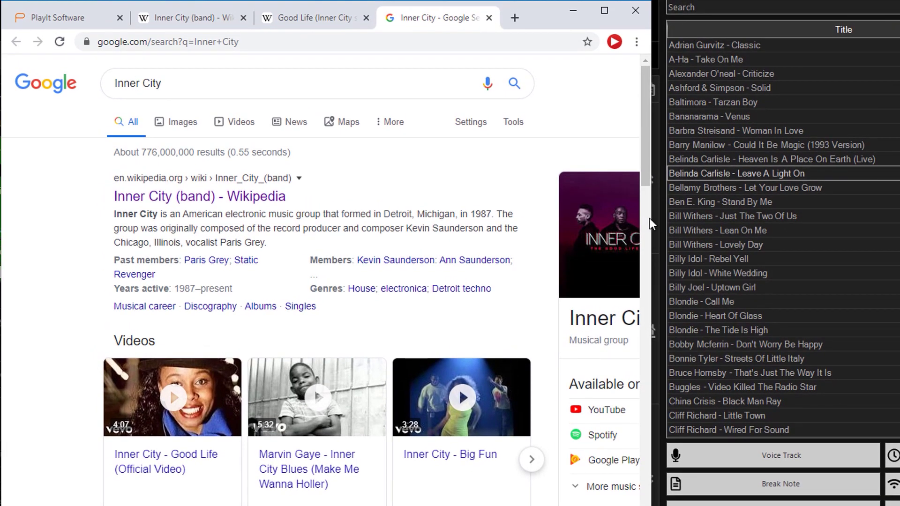
{"action": "left_click_drag", "start_coordinate": [651, 219], "coordinate": [895, 219]}
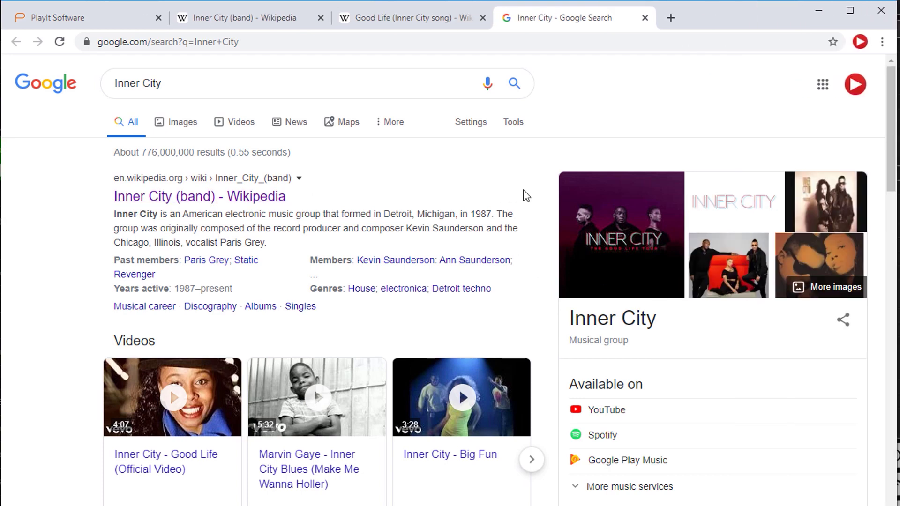
{"action": "scroll", "coordinate": [525, 196], "scroll_direction": "down", "scroll_amount": 8}
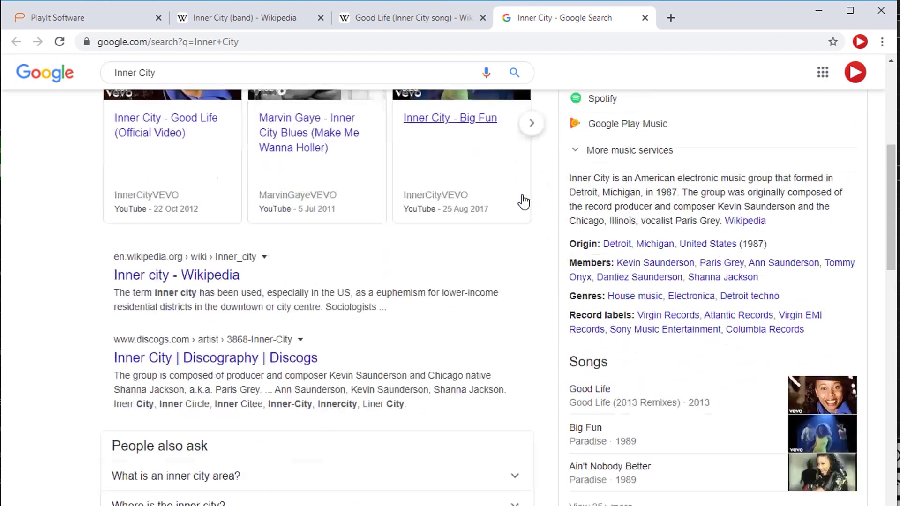
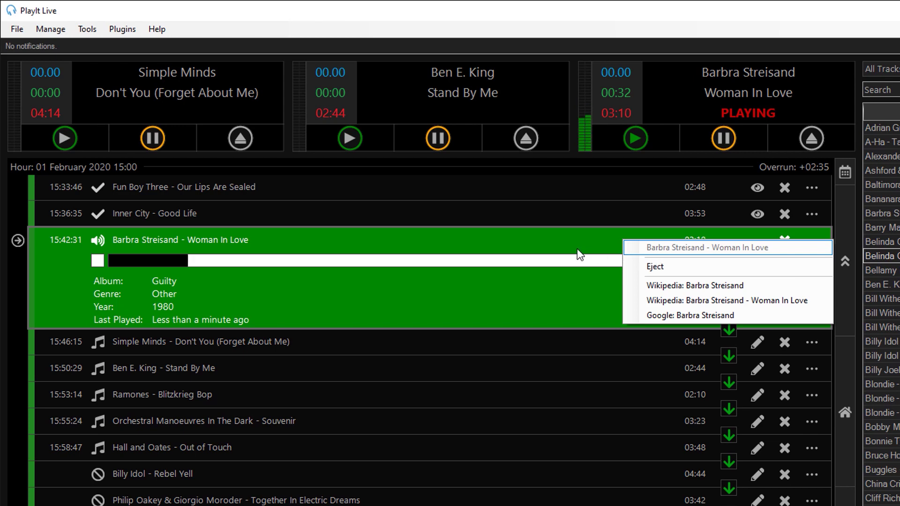
Step: Check the web links offered for the playing track, the queued Stand By Me and the library track Leave A Light On
{"action": "left_click", "coordinate": [583, 246]}
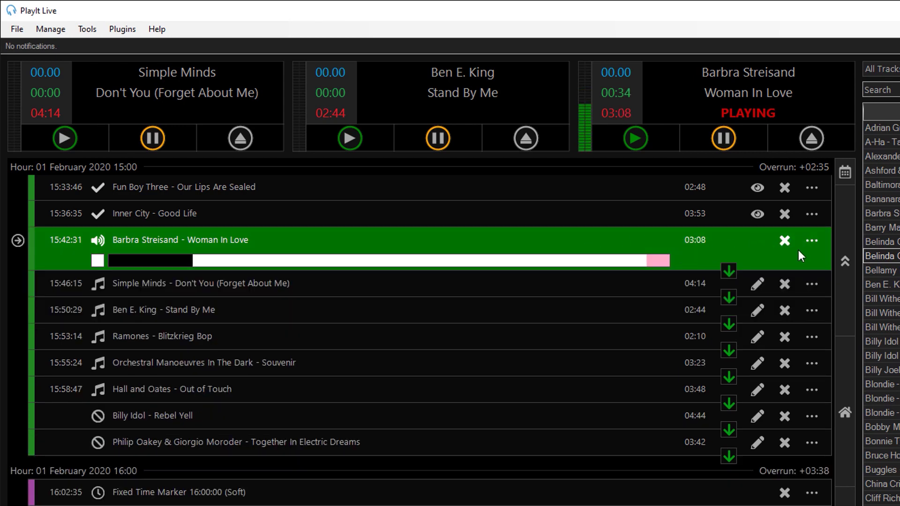
{"action": "right_click", "coordinate": [663, 246]}
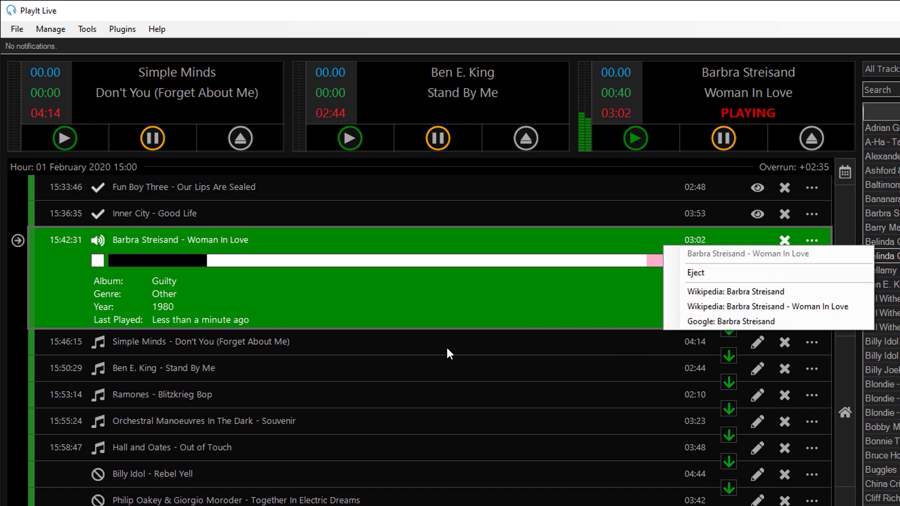
{"action": "right_click", "coordinate": [367, 373]}
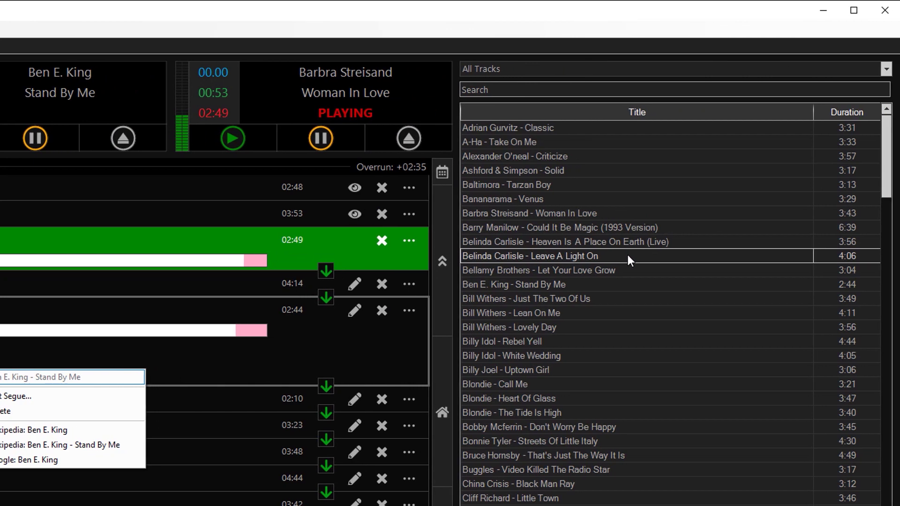
{"action": "left_click", "coordinate": [626, 252]}
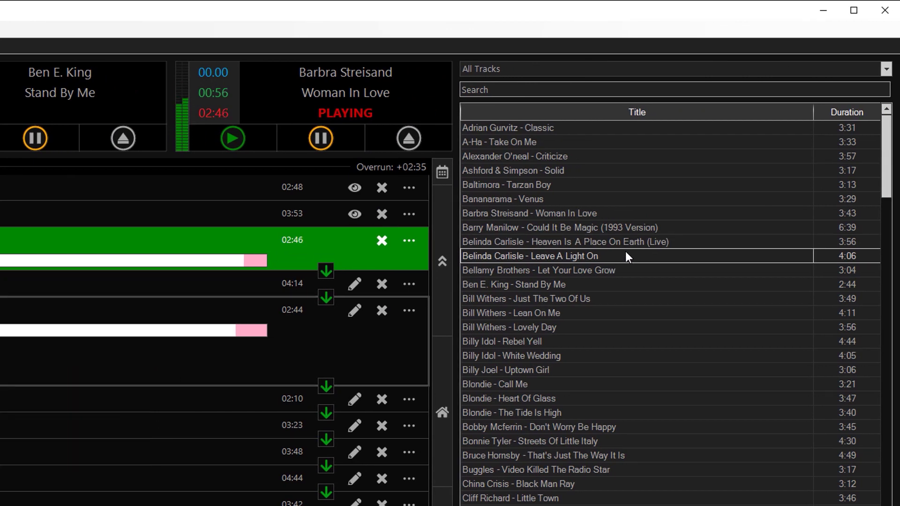
{"action": "right_click", "coordinate": [645, 253]}
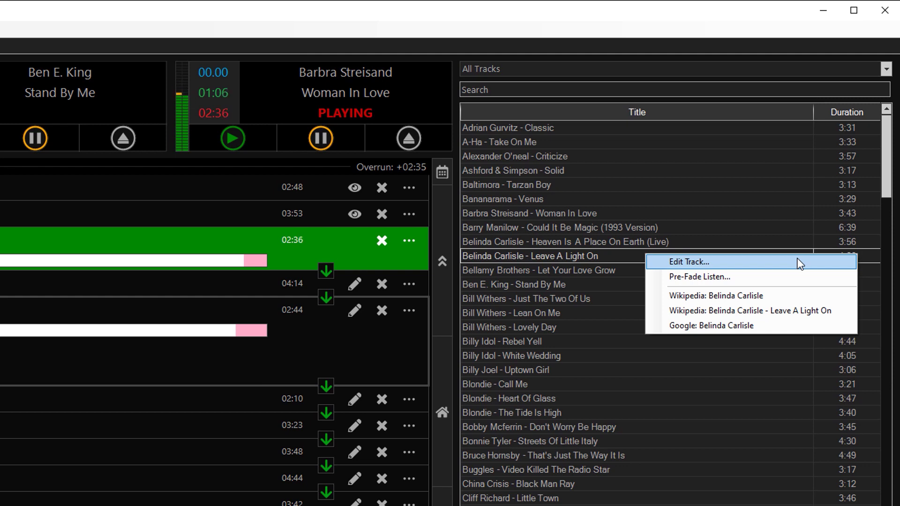
Step: Edit the library track Barry Manilow - Could It Be Magic (1993 Version), shorten its title to "Could It Be Magic" and save it
{"action": "right_click", "coordinate": [687, 229]}
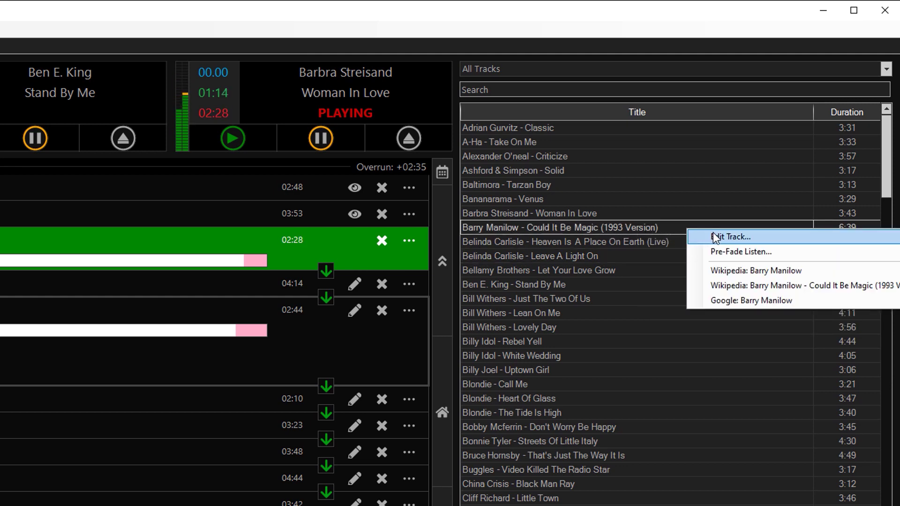
{"action": "left_click", "coordinate": [757, 237]}
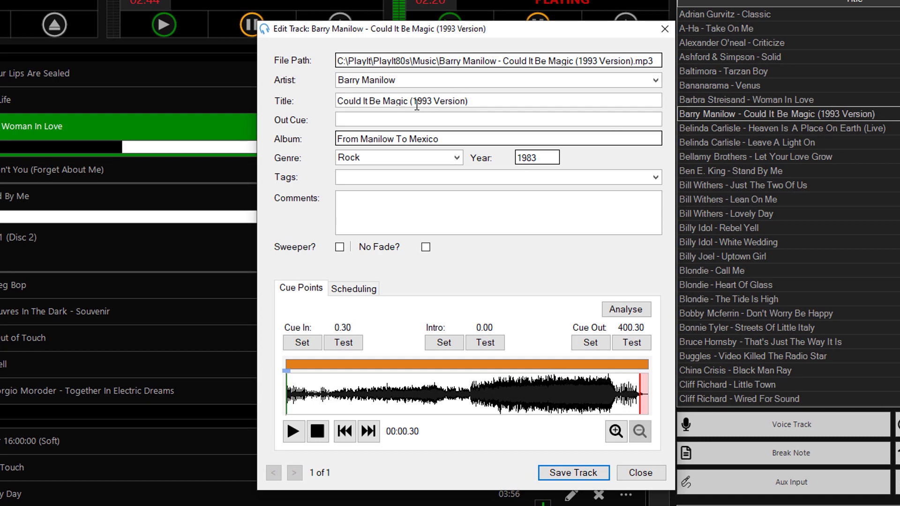
{"action": "left_click_drag", "start_coordinate": [413, 102], "coordinate": [516, 99]}
{"action": "key", "text": "BackSpace"}
{"action": "key", "text": "BackSpace"}
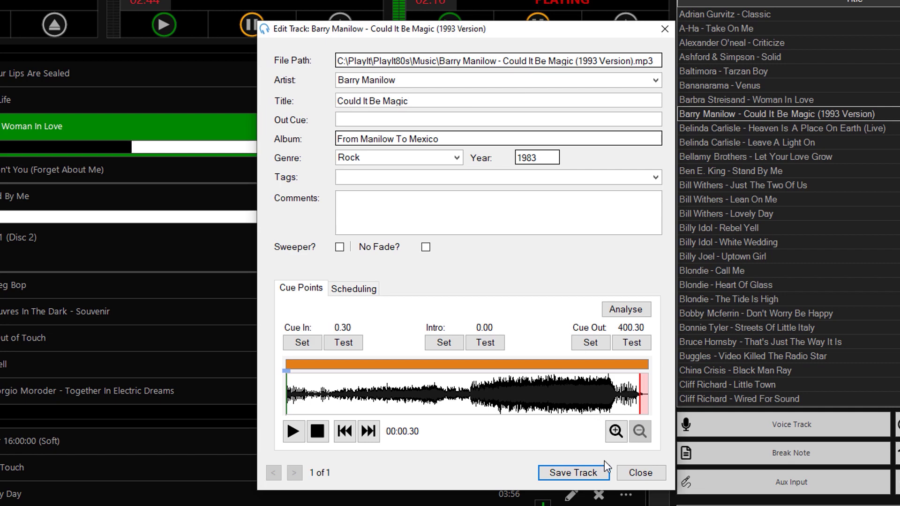
{"action": "left_click", "coordinate": [605, 476]}
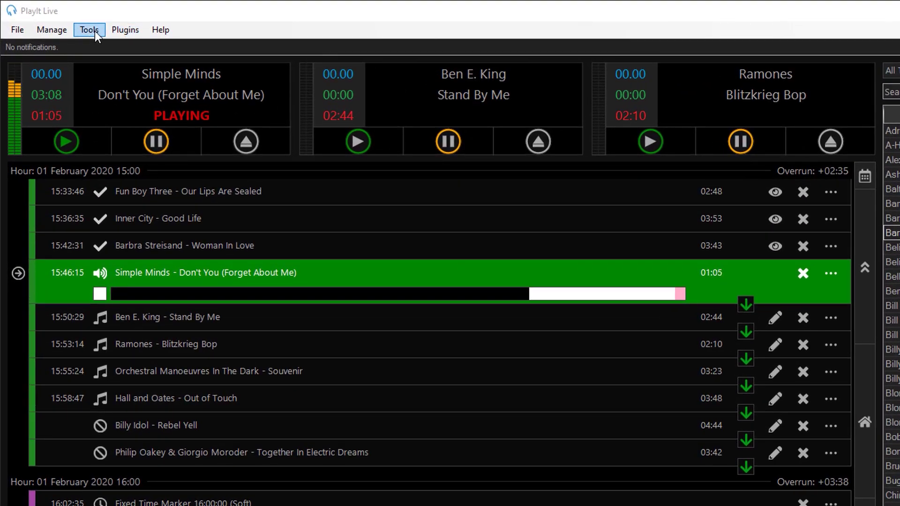
Step: Run a Track Play Analysis for the default period
{"action": "left_click", "coordinate": [95, 31]}
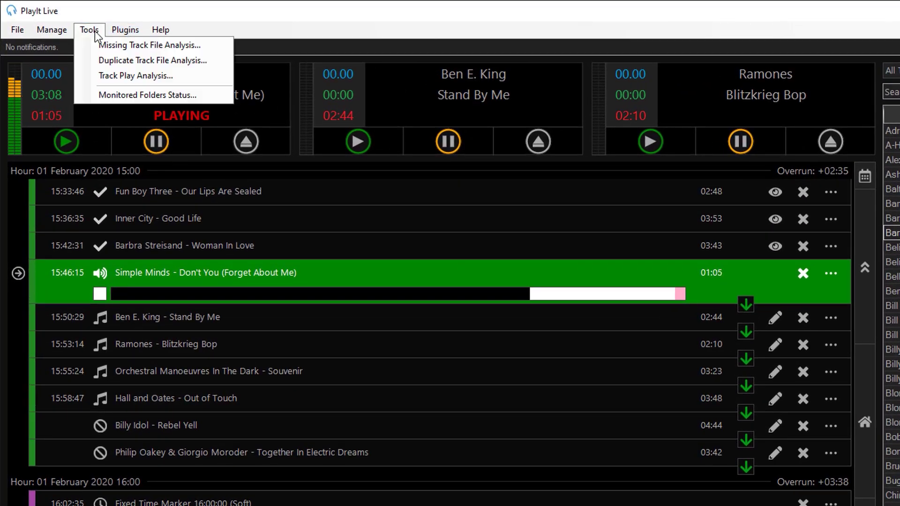
{"action": "left_click", "coordinate": [175, 79]}
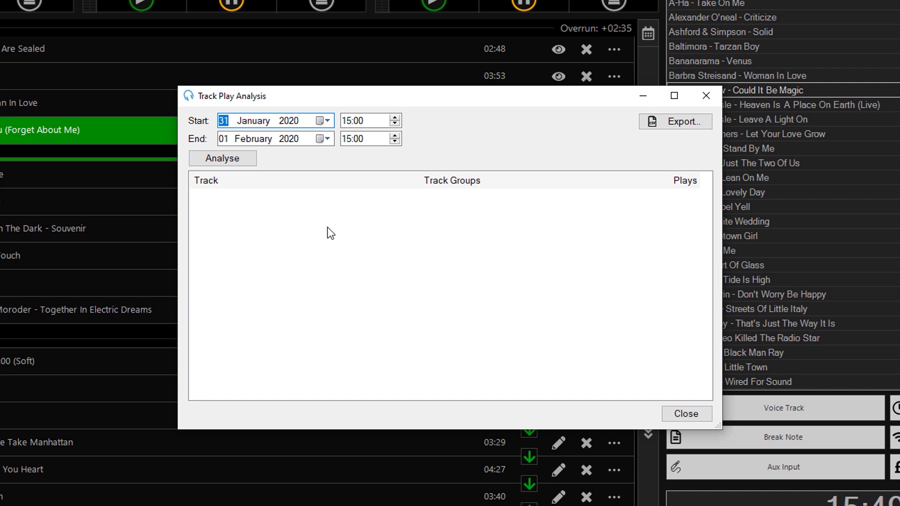
{"action": "left_click", "coordinate": [242, 157]}
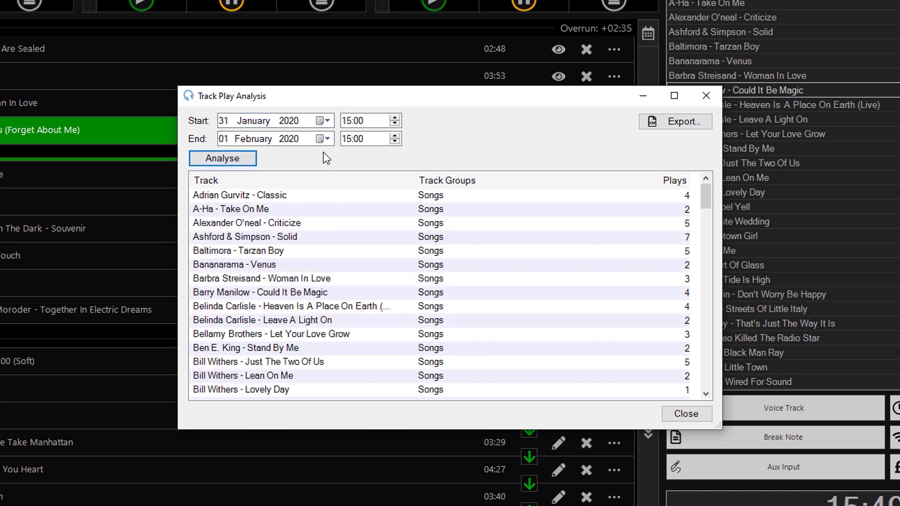
Step: Set the start of the analysis period to 01 January 2020 at 00:00
{"action": "left_click", "coordinate": [325, 122]}
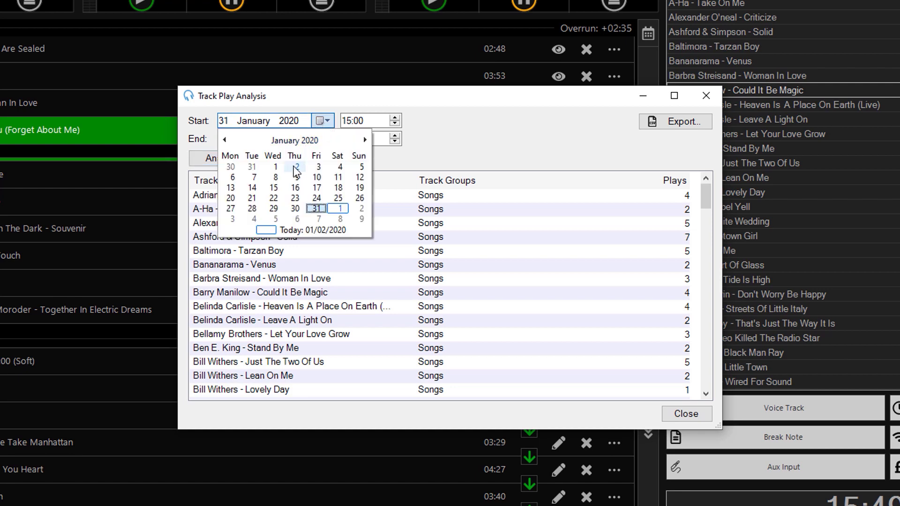
{"action": "left_click", "coordinate": [275, 167]}
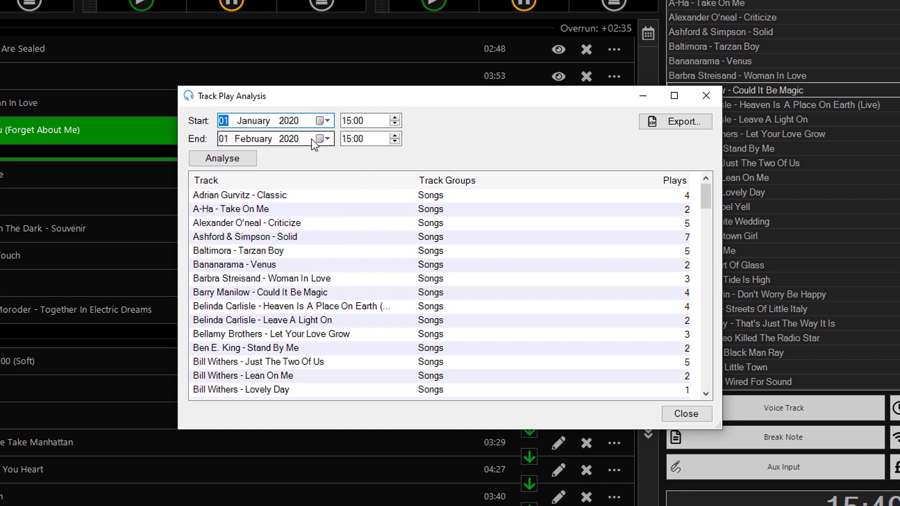
{"action": "left_click", "coordinate": [344, 118]}
{"action": "type", "text": "00"}
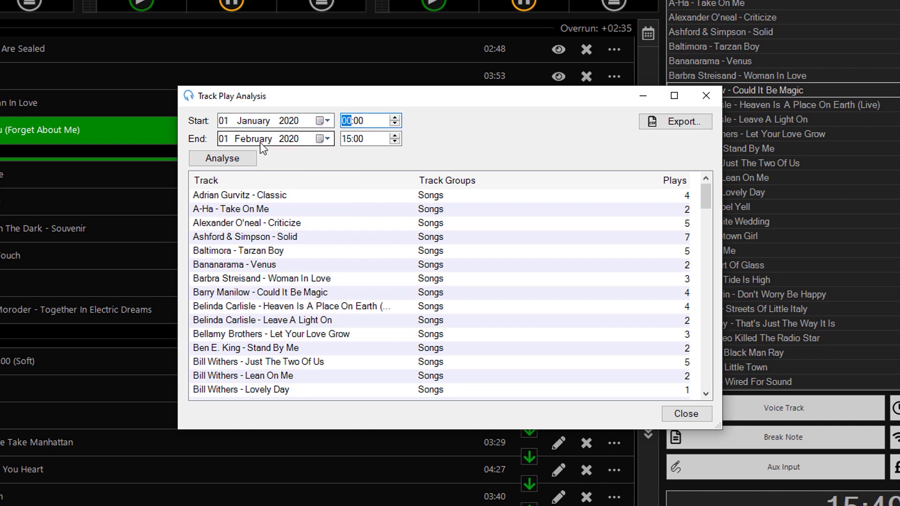
Step: Set the end time of the analysis period to 00:00 on 01 February 2020 and rerun the track play analysis
{"action": "left_click", "coordinate": [342, 139]}
{"action": "type", "text": "00"}
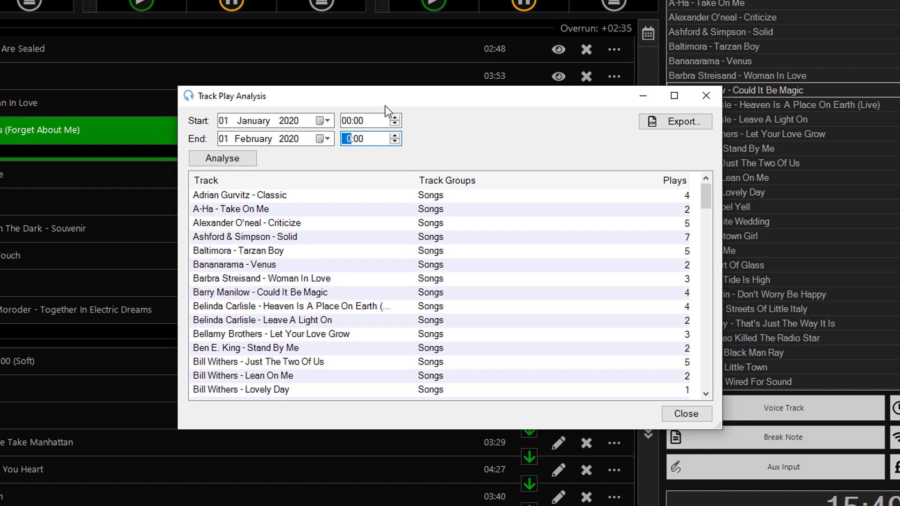
{"action": "left_click", "coordinate": [253, 159]}
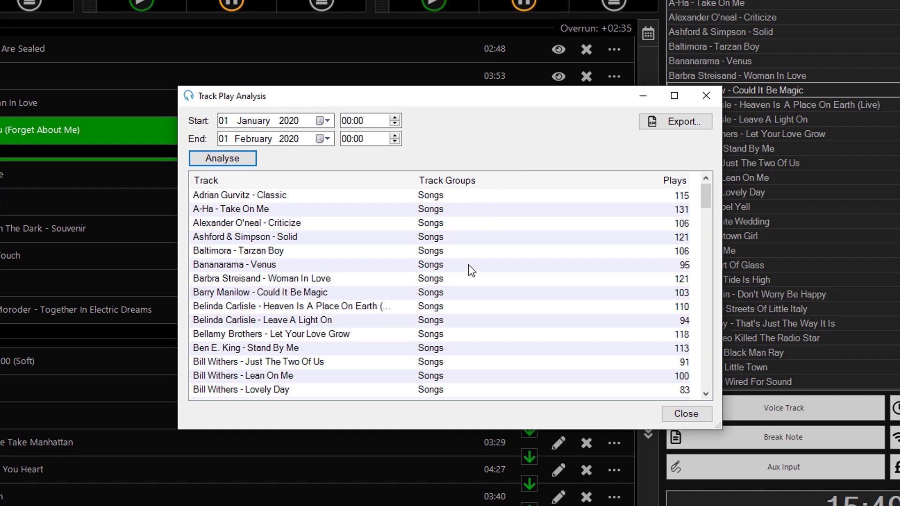
Step: Sort the analysis by most plays first and export it as january.csv in the TrackPlayAnalsysi folder, replacing the existing file
{"action": "left_click", "coordinate": [668, 181]}
{"action": "left_click", "coordinate": [669, 182]}
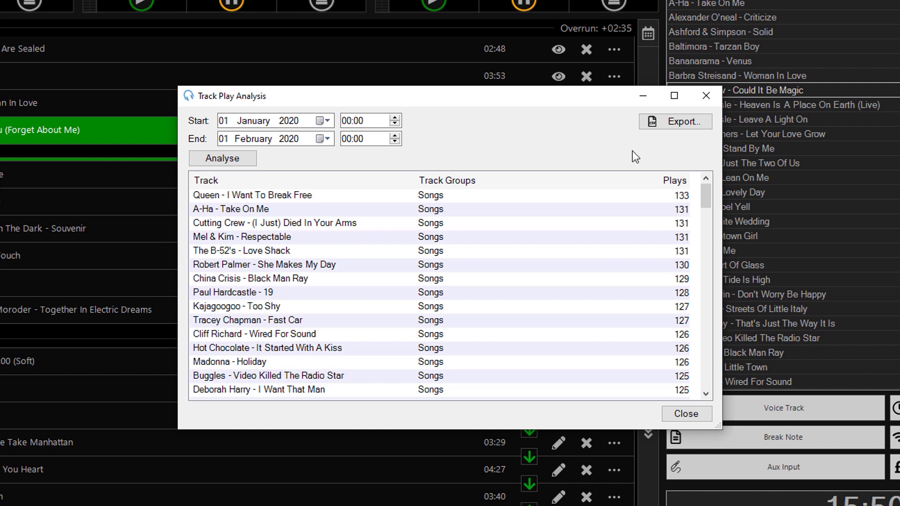
{"action": "left_click", "coordinate": [700, 126]}
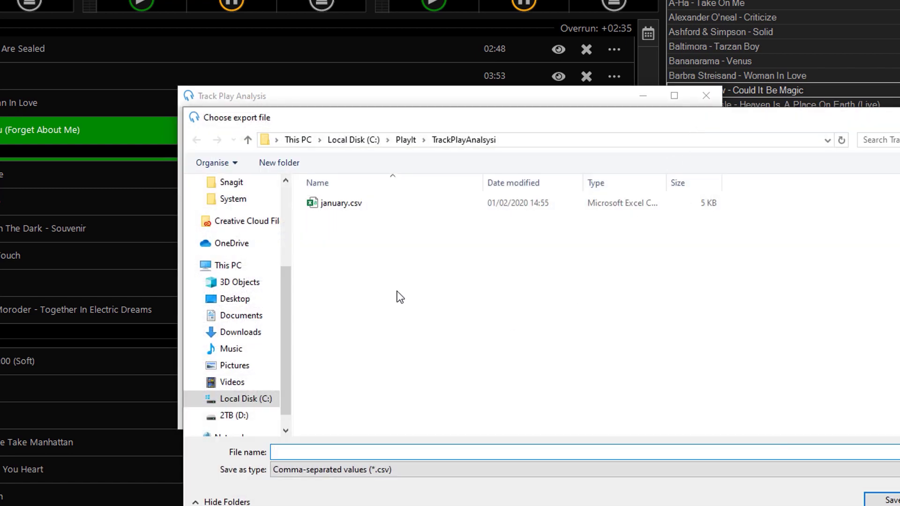
{"action": "double_click", "coordinate": [366, 204]}
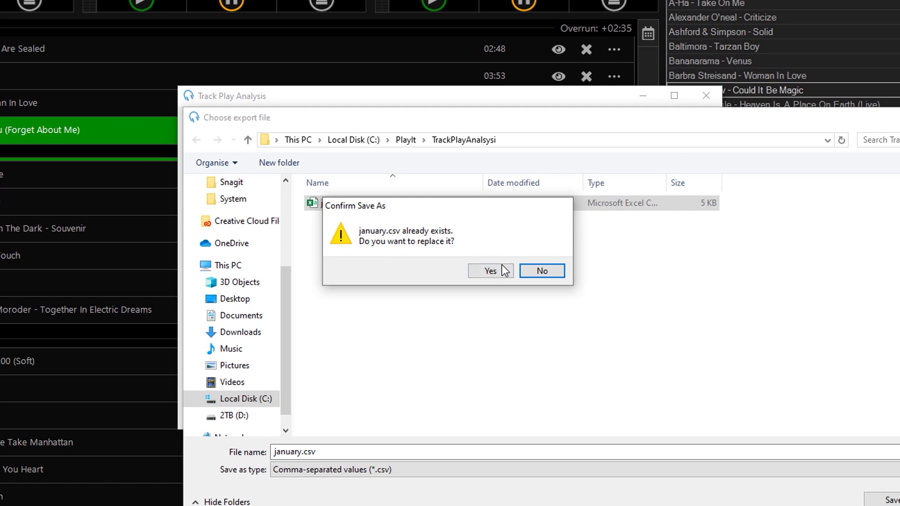
{"action": "left_click", "coordinate": [506, 270]}
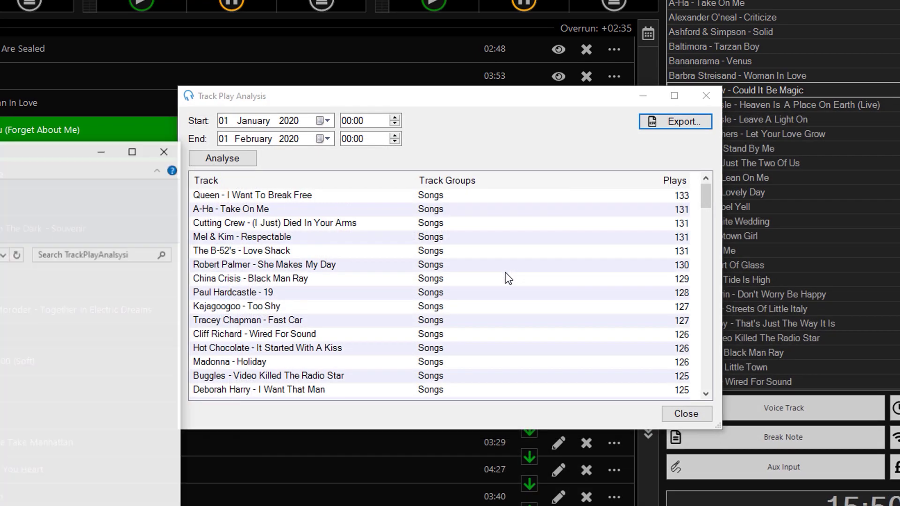
Step: Open the exported january.csv in Excel and fit all column widths to their contents
{"action": "left_click_drag", "start_coordinate": [1, 150], "coordinate": [115, 100]}
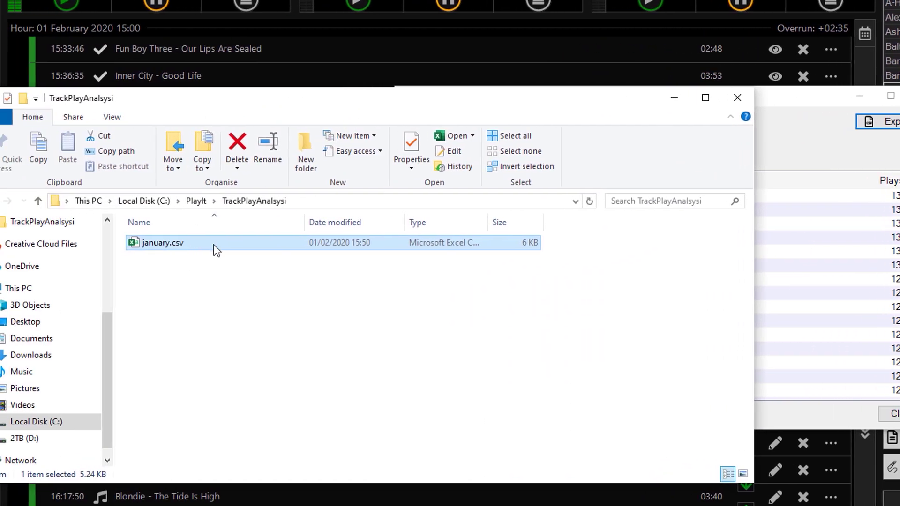
{"action": "key", "text": "Return"}
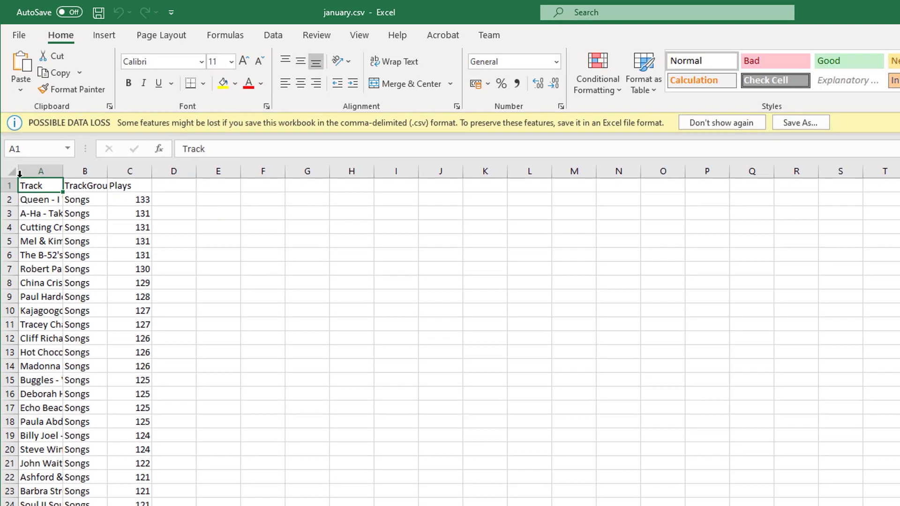
{"action": "left_click", "coordinate": [12, 172]}
{"action": "double_click", "coordinate": [63, 171]}
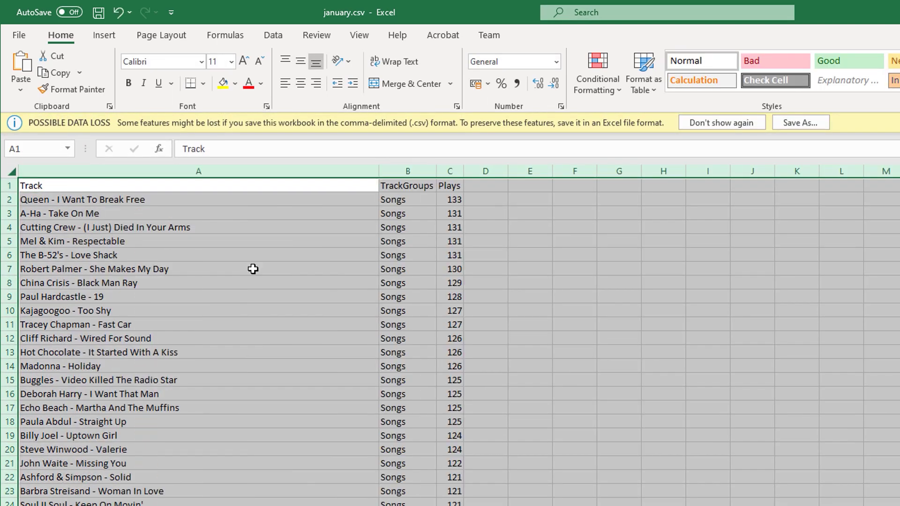
{"action": "left_click", "coordinate": [523, 333]}
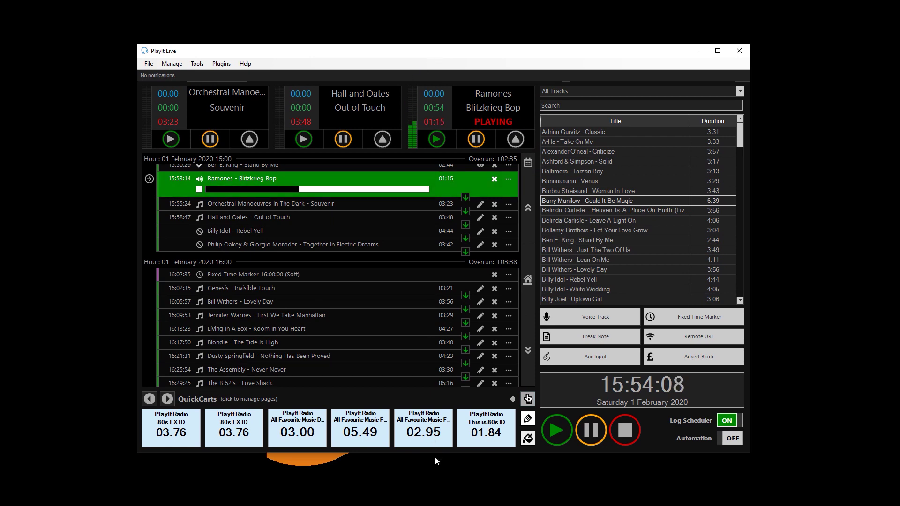
Step: Resize the PlayIt Live window by its lower edge and select the hand mode for the QuickCarts
{"action": "left_click_drag", "start_coordinate": [435, 454], "coordinate": [431, 475]}
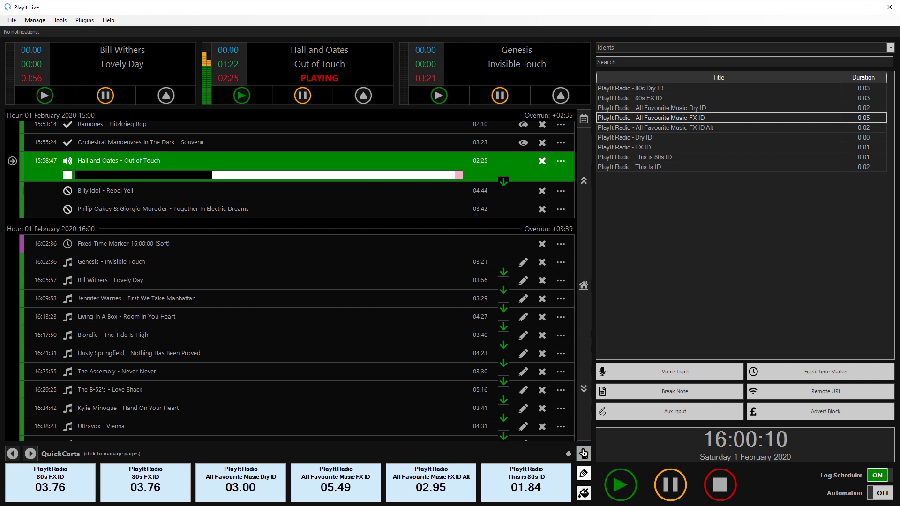
{"action": "left_click", "coordinate": [583, 453]}
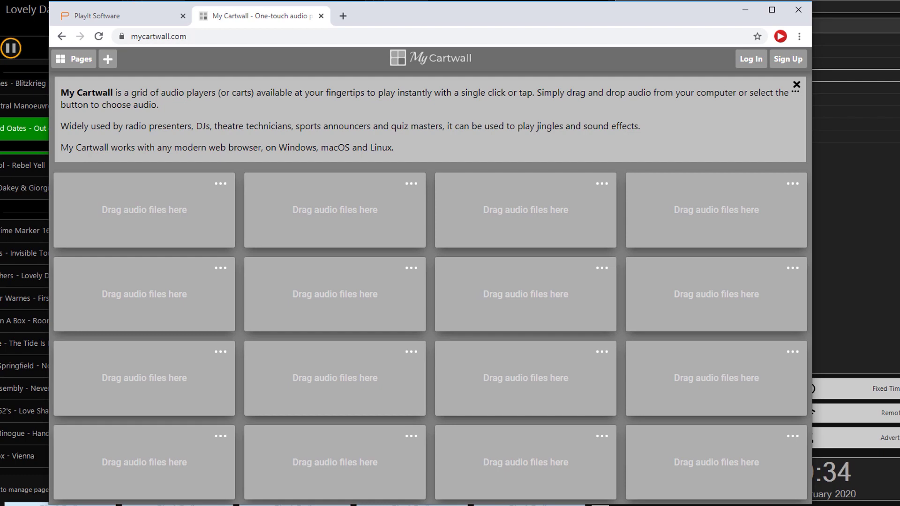
Step: In My Cartwall in the browser, load the PlayIt Radio All Favourite Music FX ID audio into the first cart, play it and open Pages
{"action": "left_click_drag", "start_coordinate": [88, 231], "coordinate": [206, 215]}
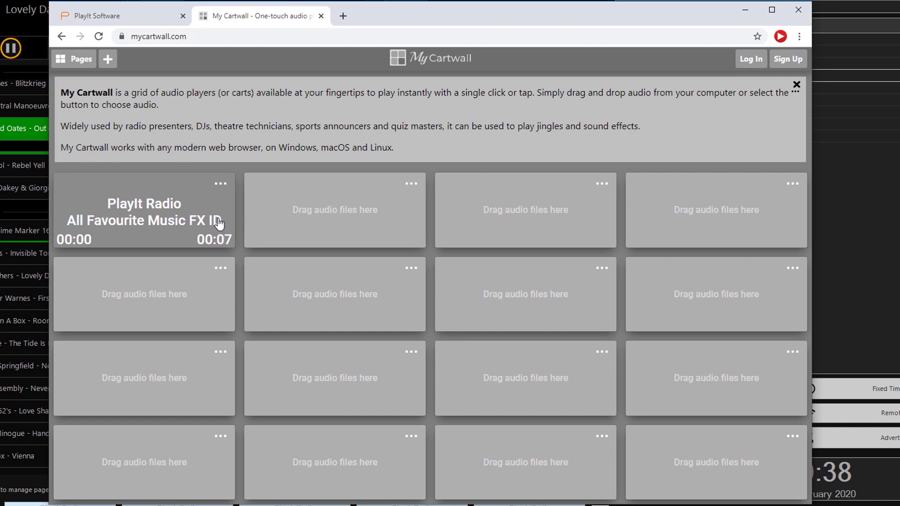
{"action": "left_click", "coordinate": [217, 222]}
{"action": "left_click", "coordinate": [86, 62]}
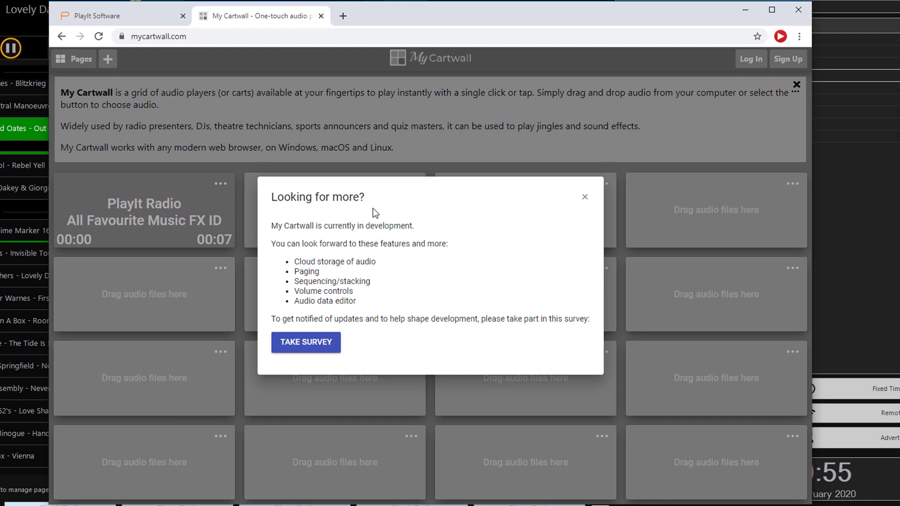